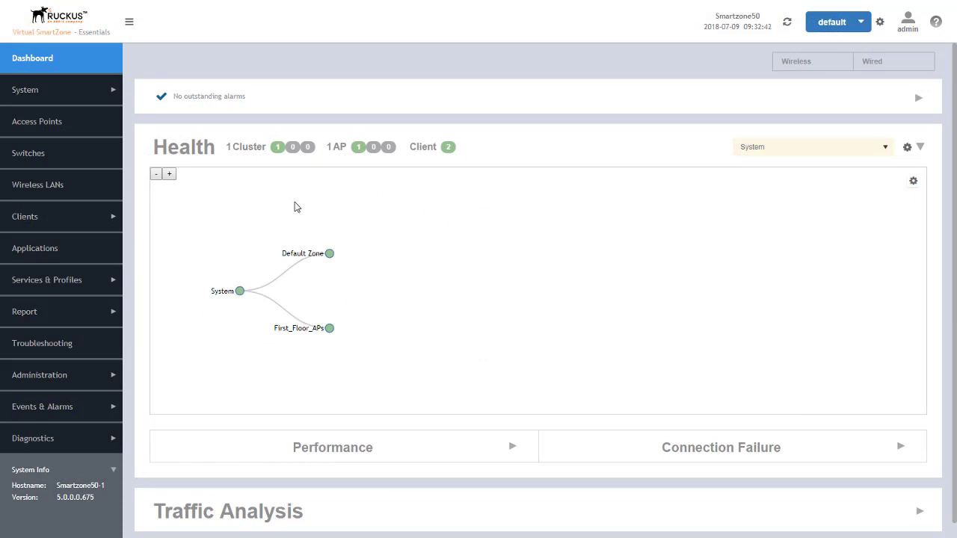
In First_Floor_APs zone advanced options, turn wired-client Directed Multicast off, keeping wireless-client multicast on
left_click(44, 126)
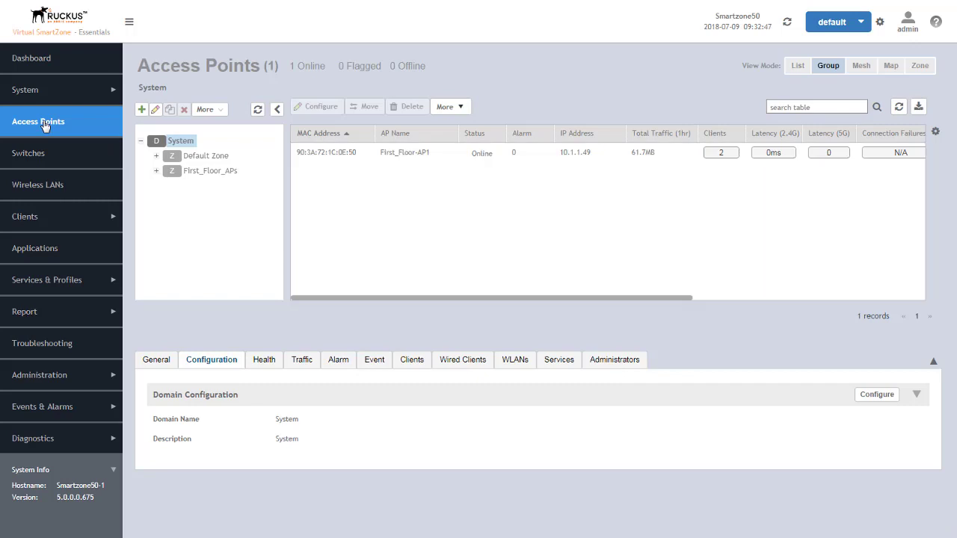
left_click(204, 174)
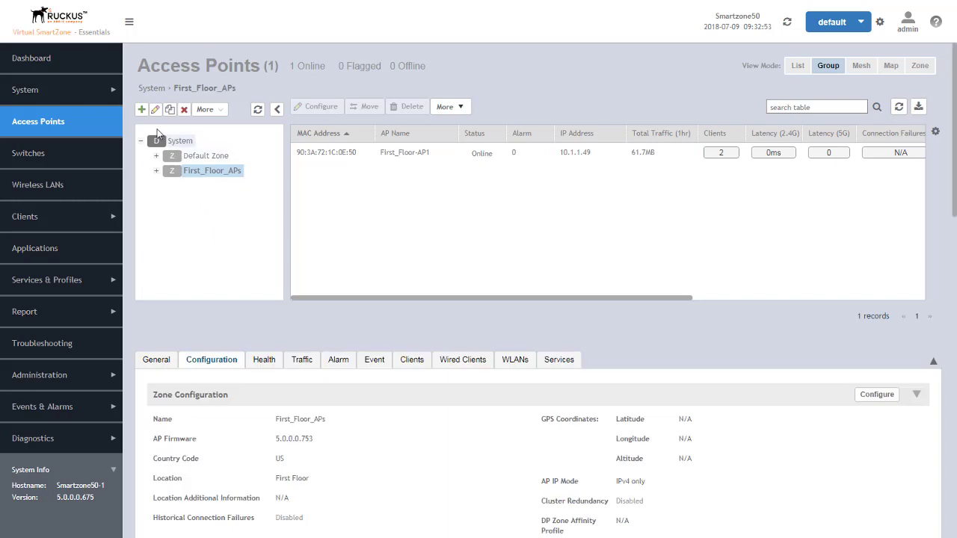
left_click(155, 111)
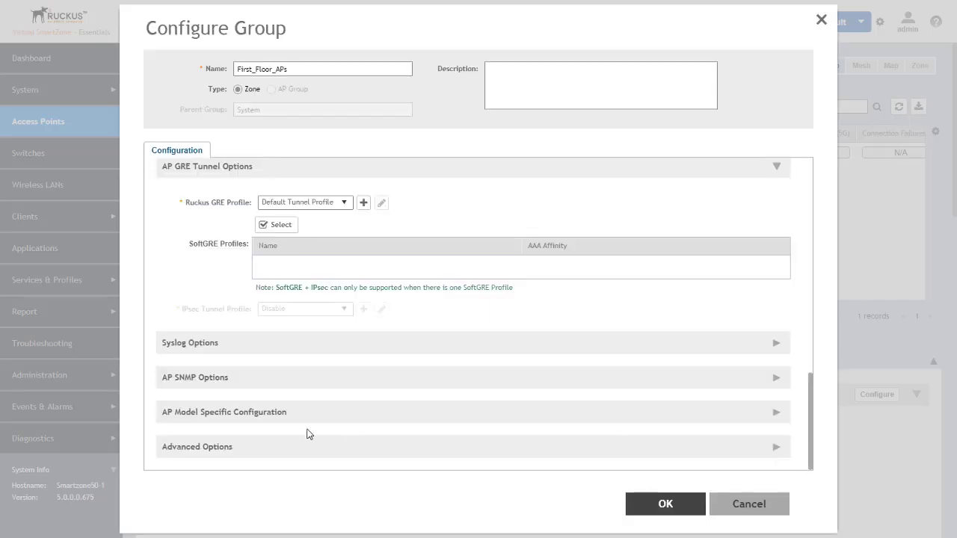
left_click(778, 450)
left_click_drag(811, 308, 802, 462)
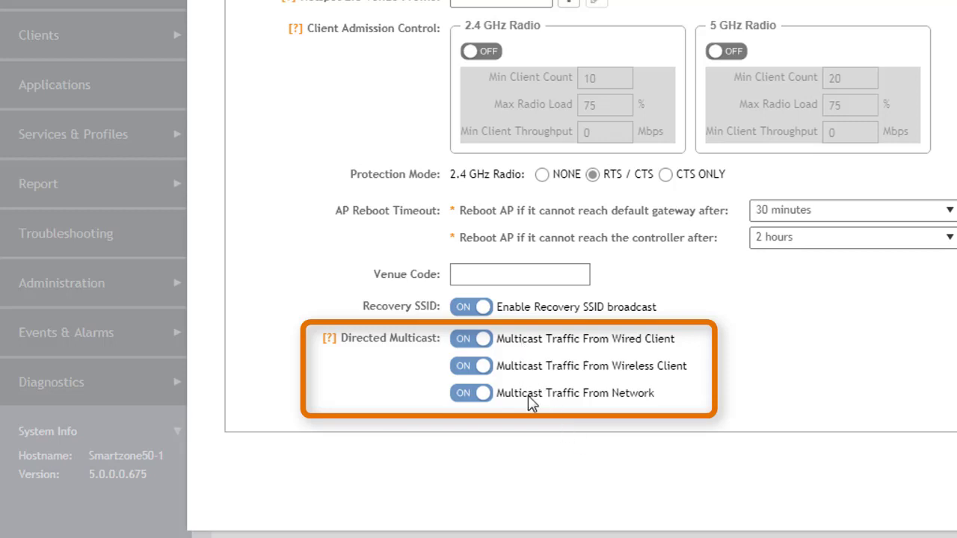
left_click(480, 368)
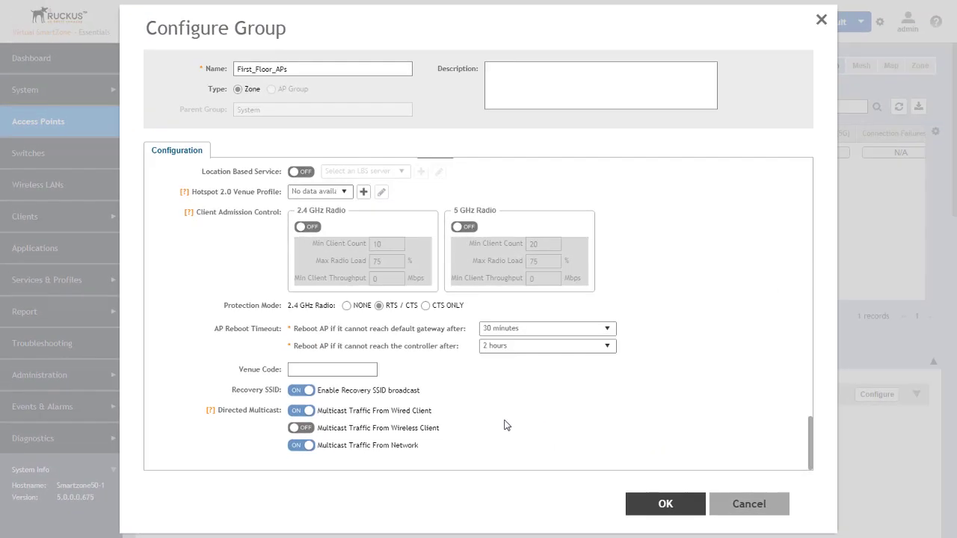
left_click(303, 429)
left_click(304, 412)
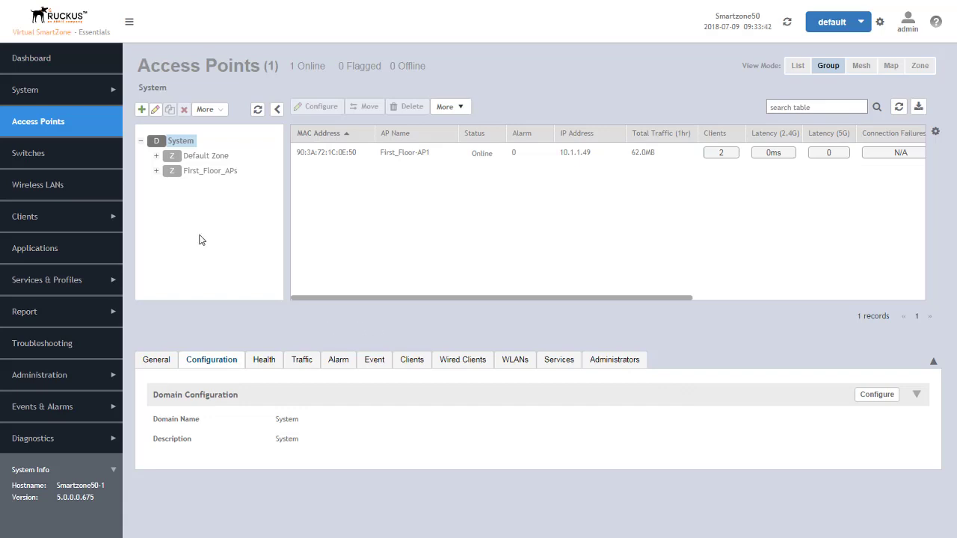
Give First_Floor_APs' default AP group a wired-client multicast override set to on, and save it
left_click(156, 170)
left_click(208, 187)
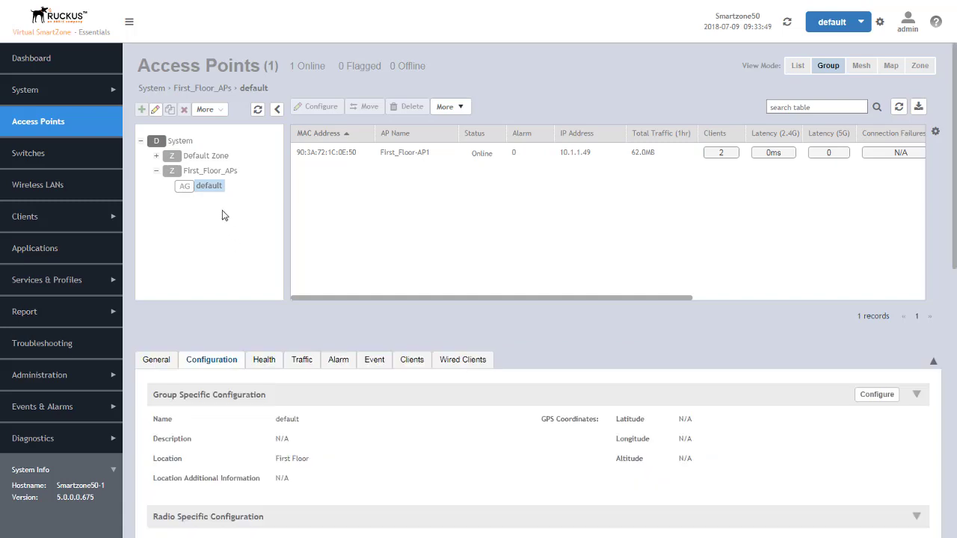
left_click(156, 111)
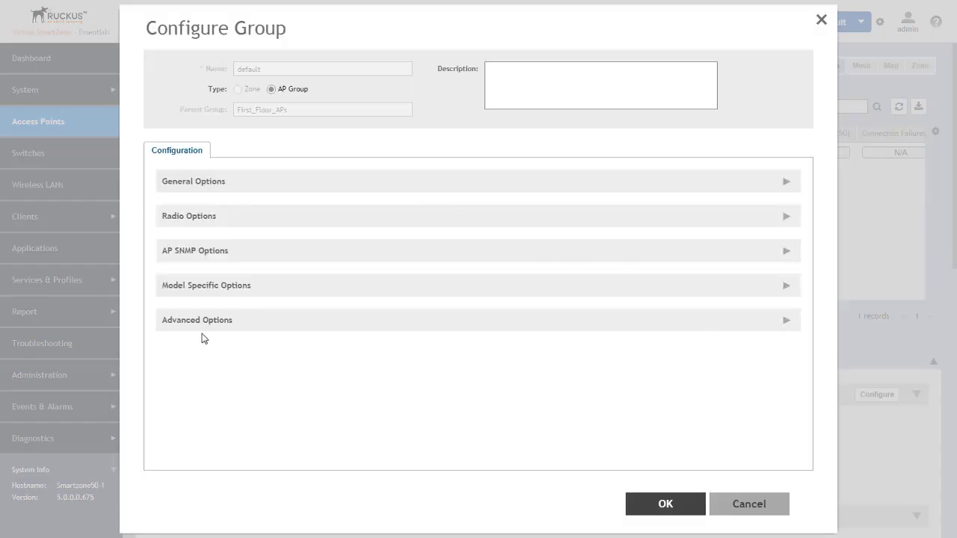
left_click(788, 324)
left_click_drag(809, 284, 811, 438)
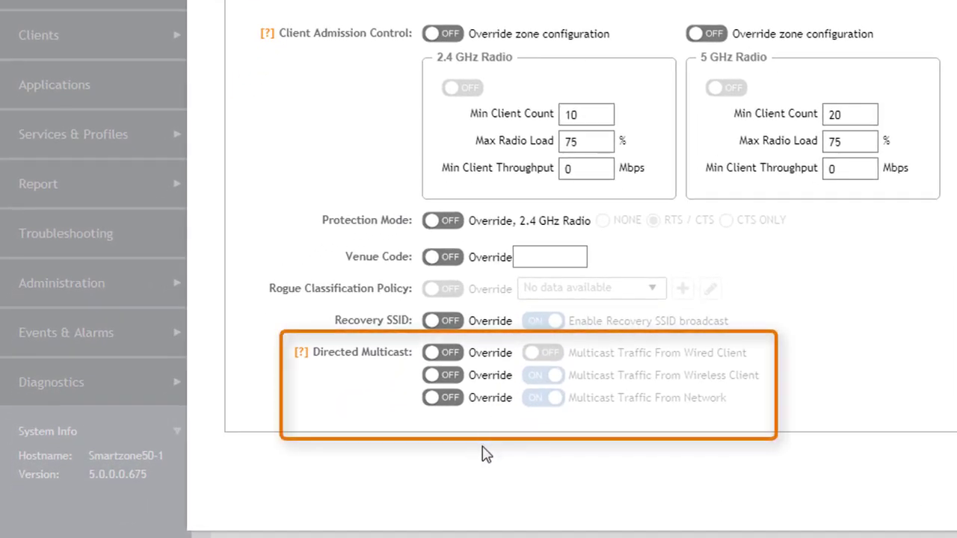
left_click(443, 353)
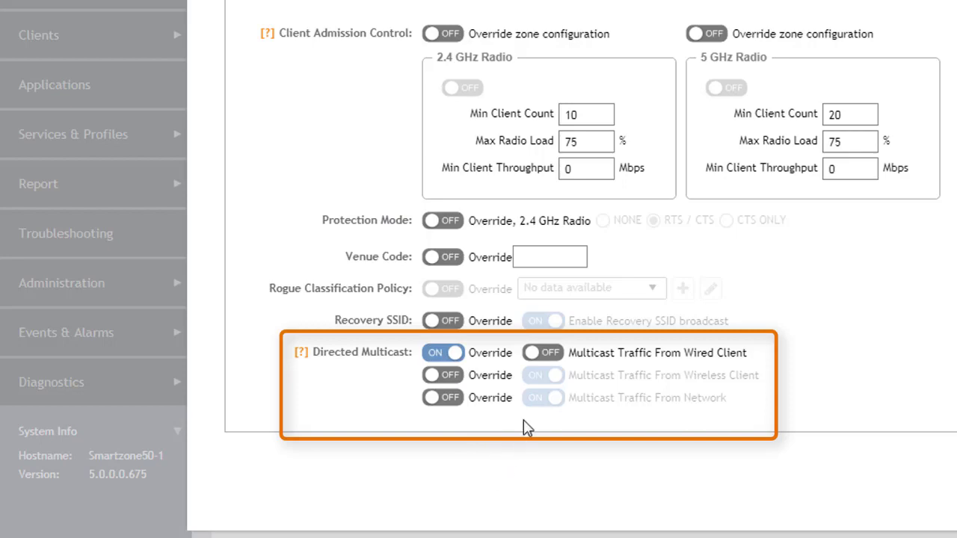
left_click(548, 356)
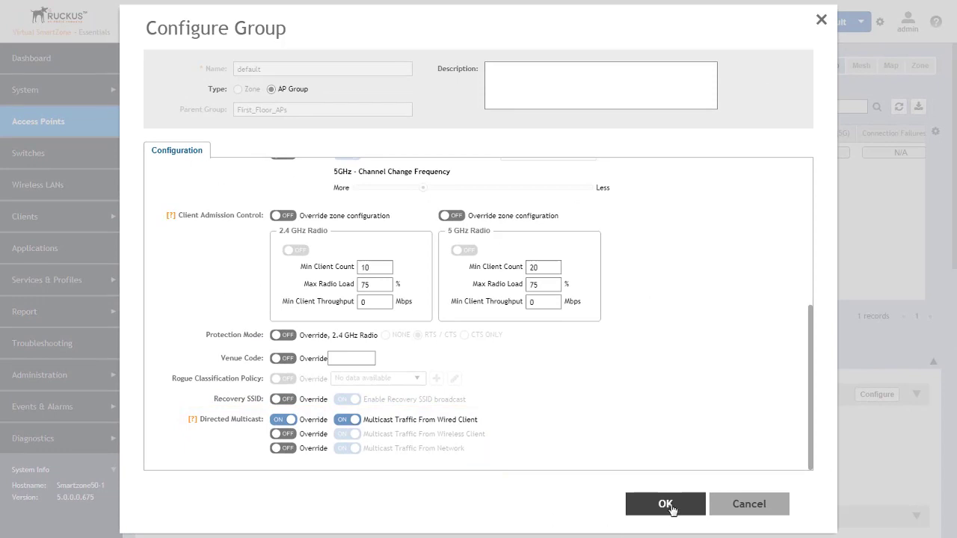
left_click(664, 504)
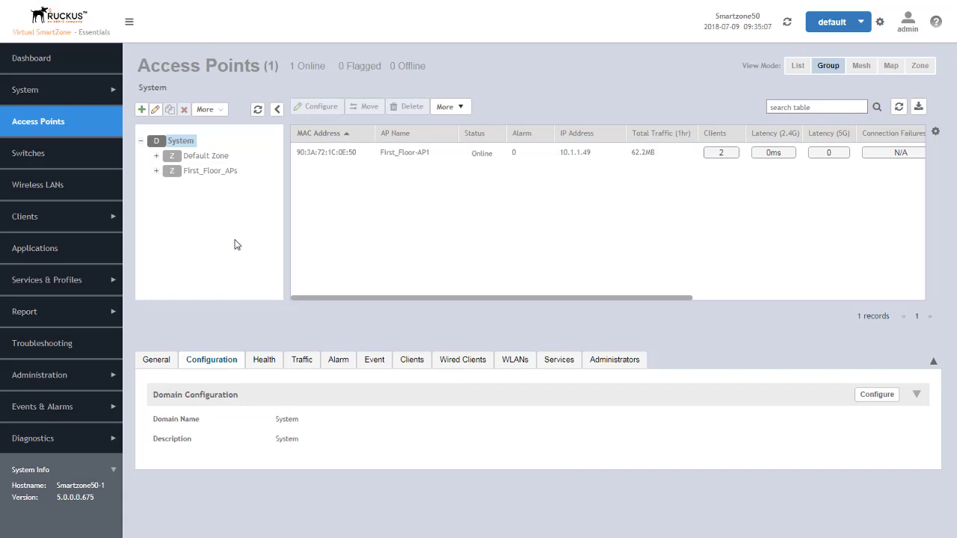
left_click(198, 172)
Locate First_Floor-AP1 under the First_Floor_APs default AP group and bring up its configuration
left_click(157, 172)
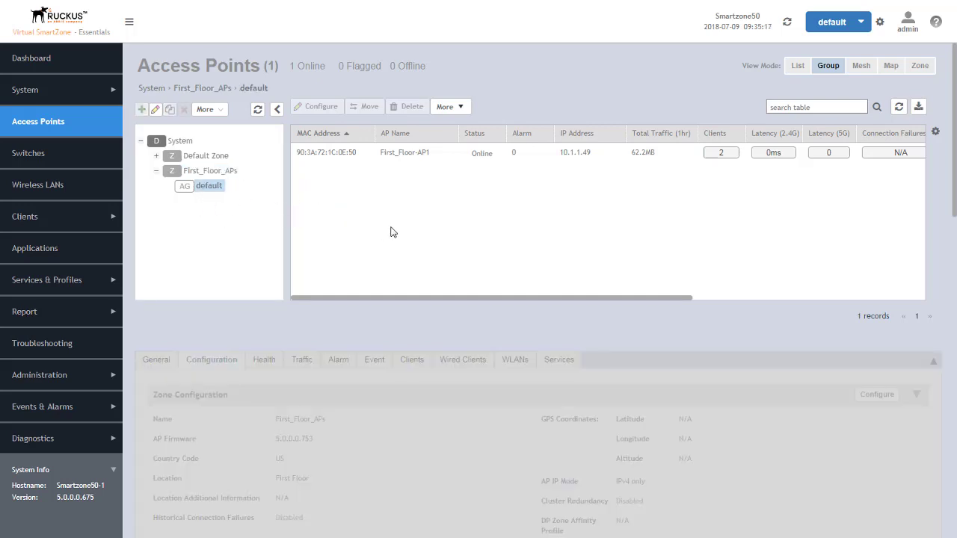
left_click(404, 153)
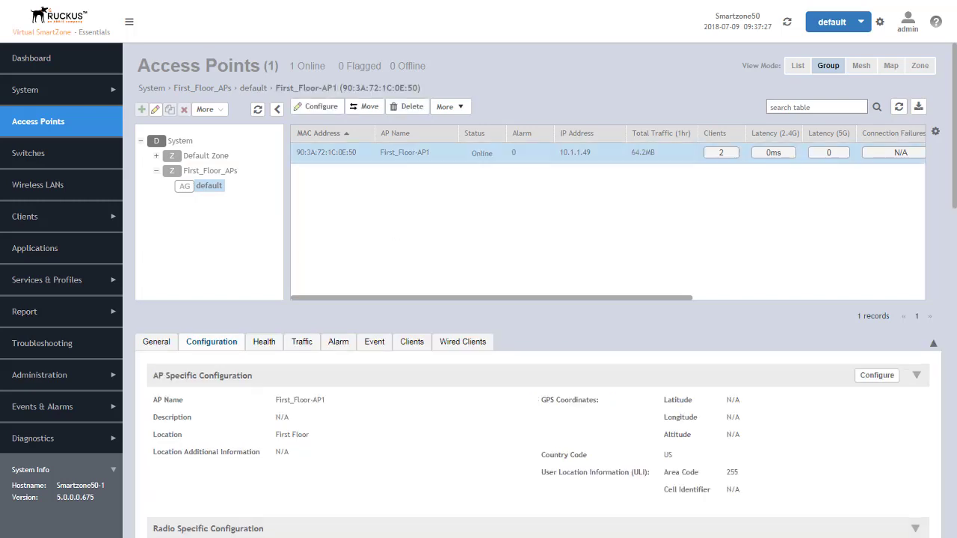
left_click(180, 140)
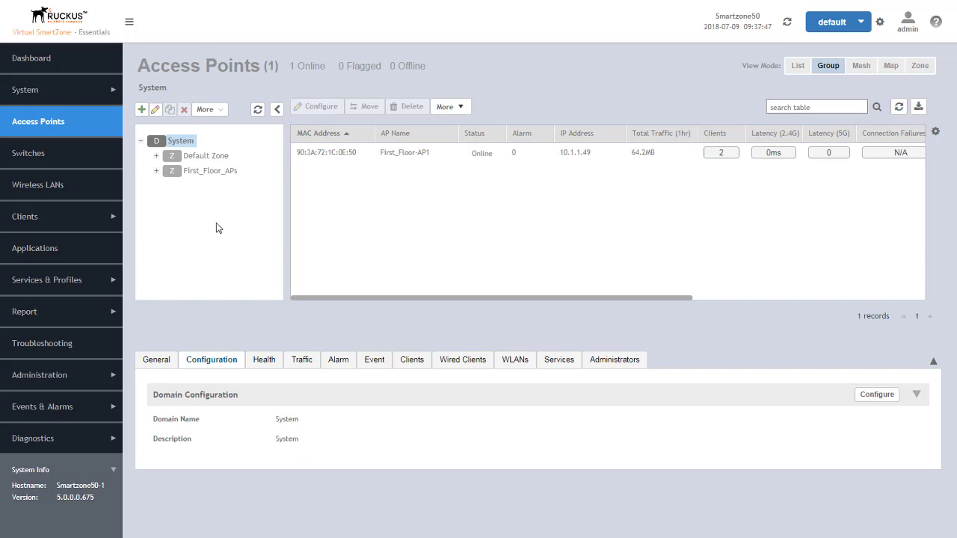
left_click(156, 171)
left_click(208, 185)
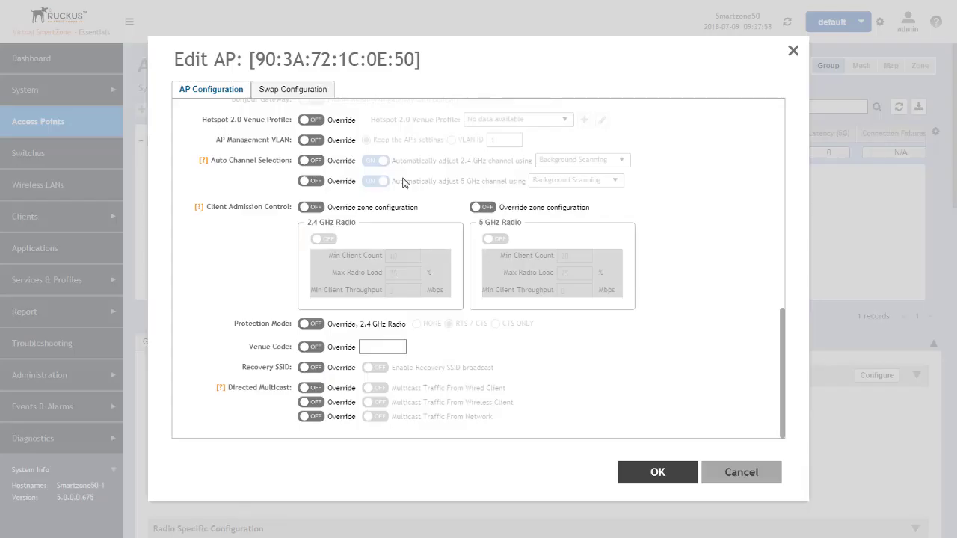
scroll(483, 227, "up", 10)
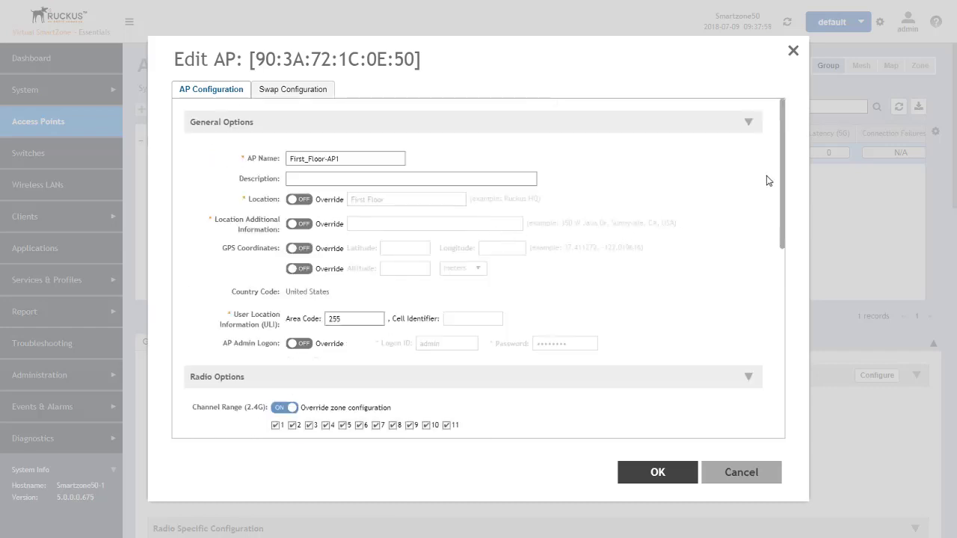
left_click_drag(782, 174, 790, 402)
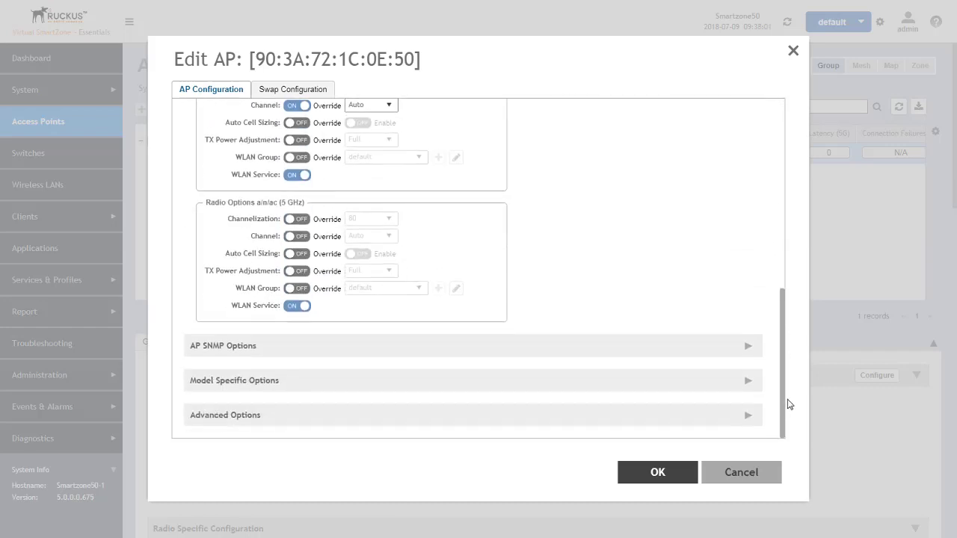
Override First_Floor-AP1's network-traffic Directed Multicast, switch it off, and save
left_click(747, 416)
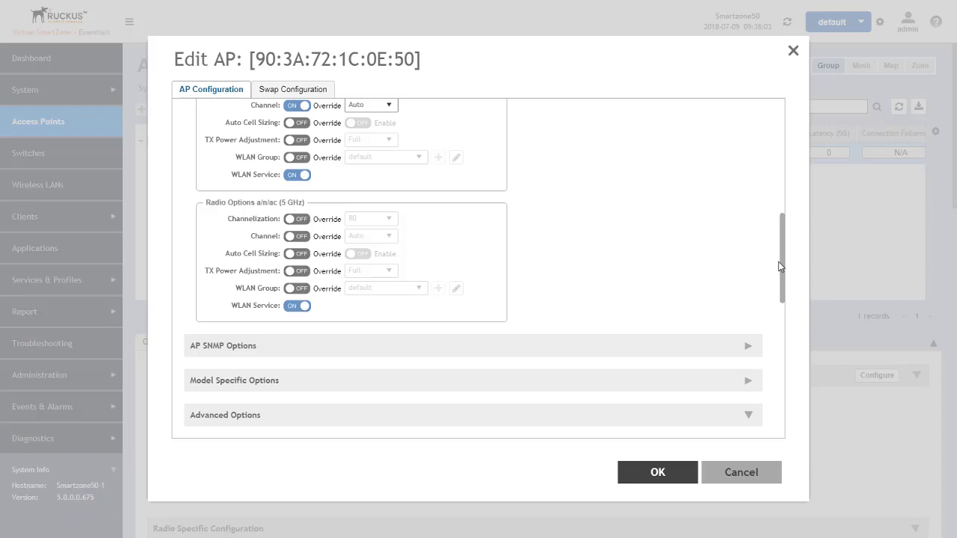
left_click_drag(784, 269, 784, 422)
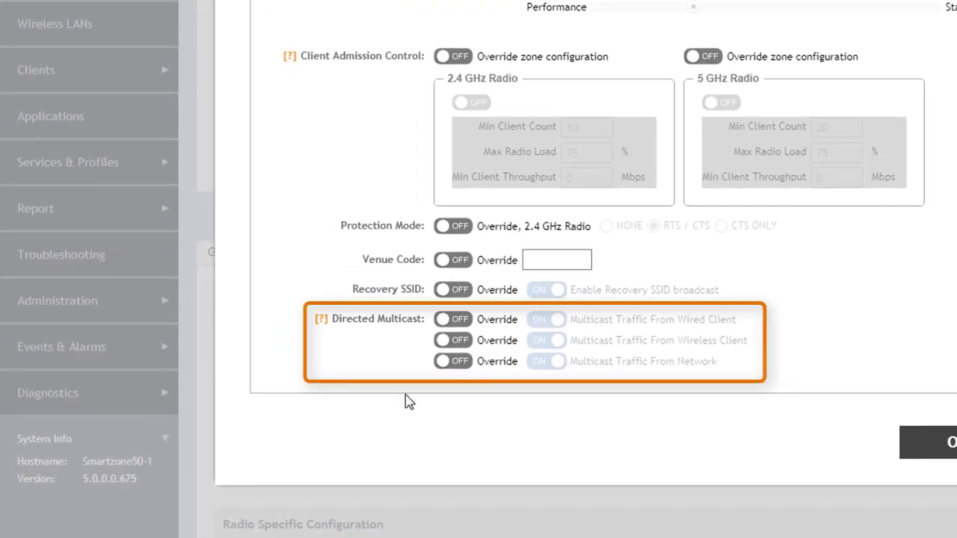
left_click(452, 362)
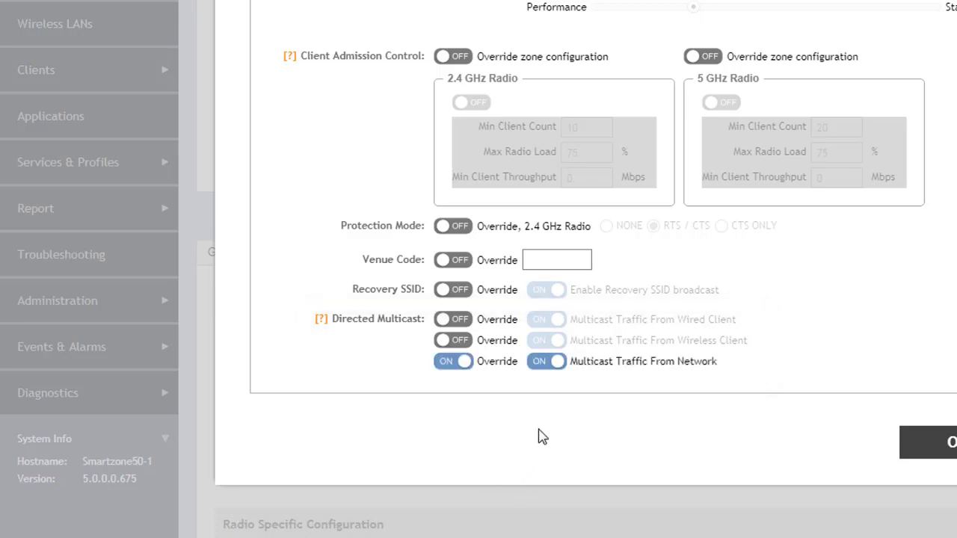
left_click(550, 369)
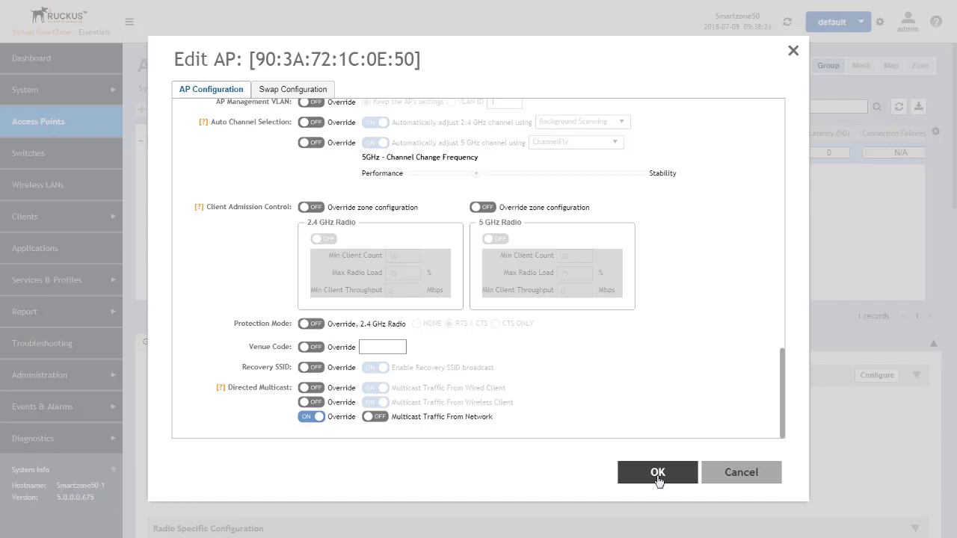
key("Return")
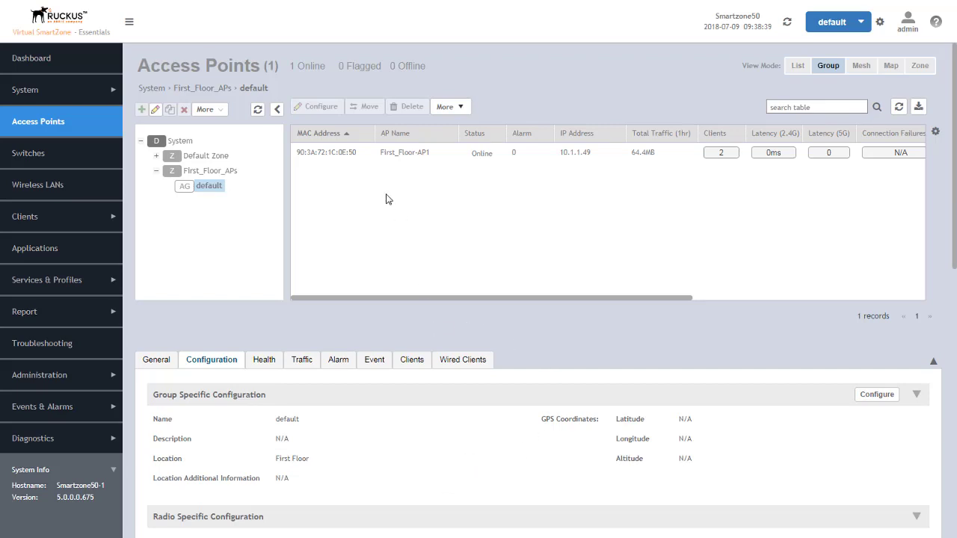
Review First_Floor-AP1's Directed Multicast: wired and wireless clients enabled, network disabled
left_click(364, 159)
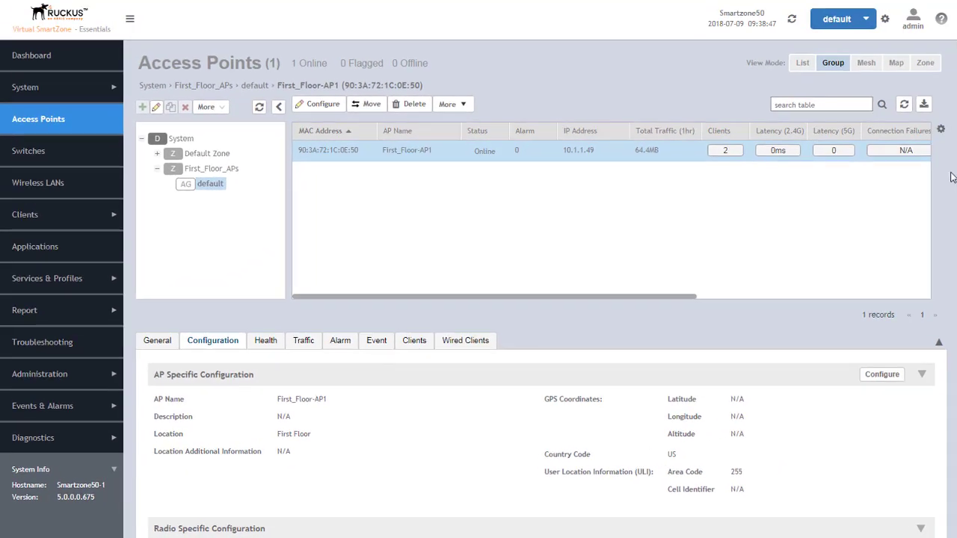
left_click_drag(952, 171, 955, 508)
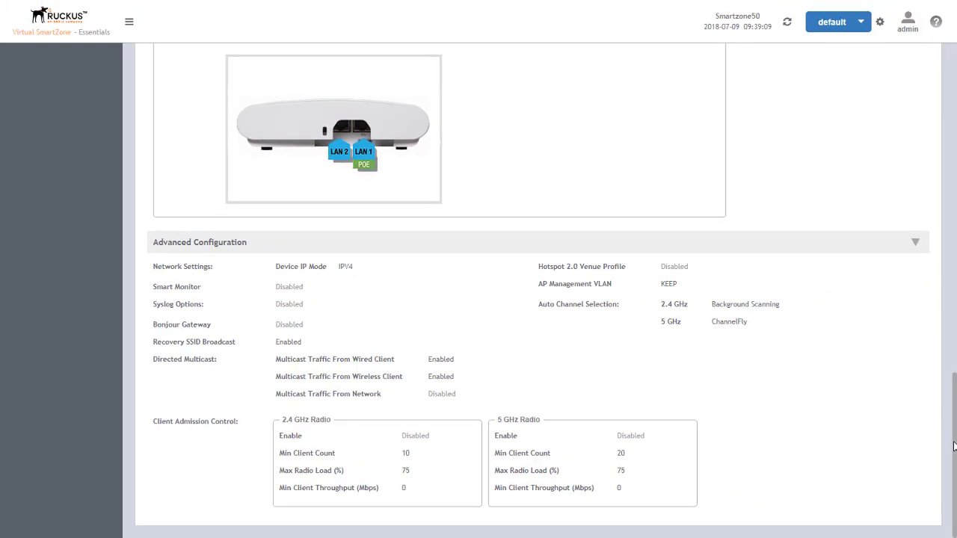
left_click_drag(954, 446, 954, 80)
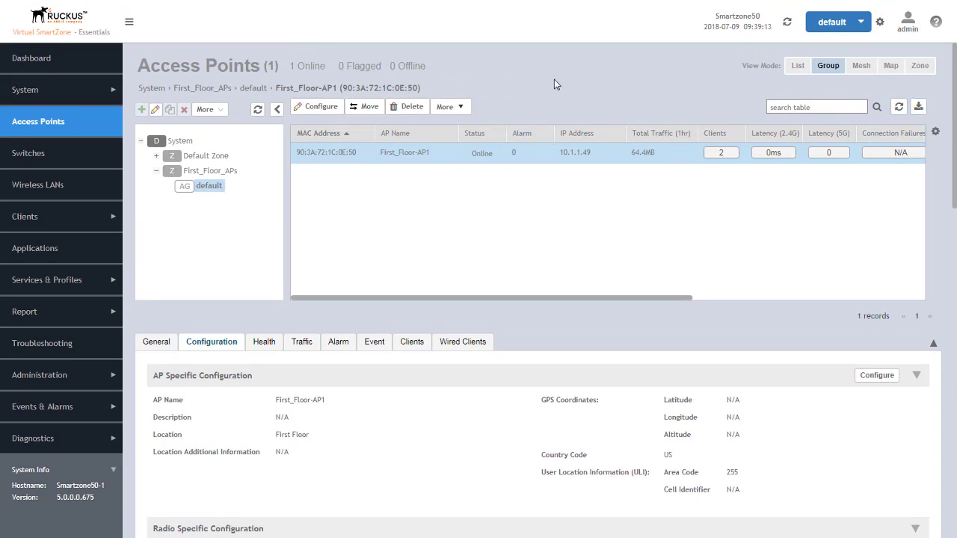